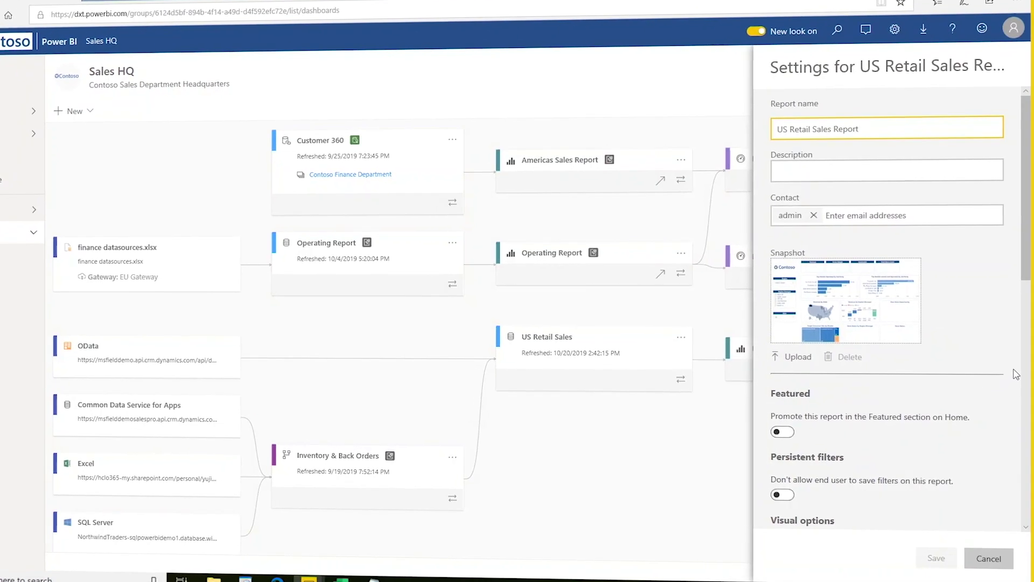
scroll(880, 324, "down", 5)
scroll(881, 323, "down", 1)
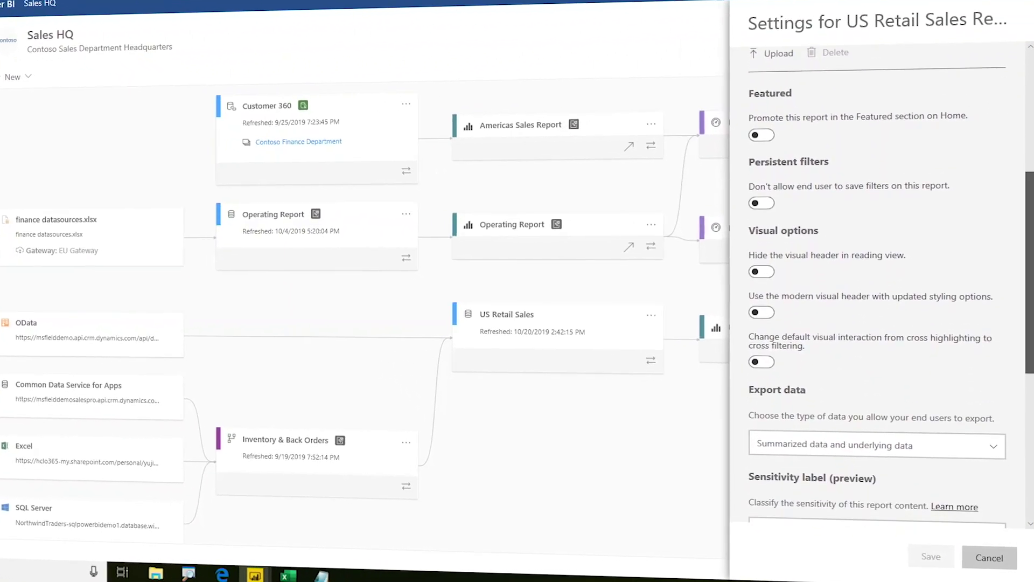
scroll(881, 324, "down", 1)
scroll(880, 323, "down", 1)
scroll(881, 323, "down", 1)
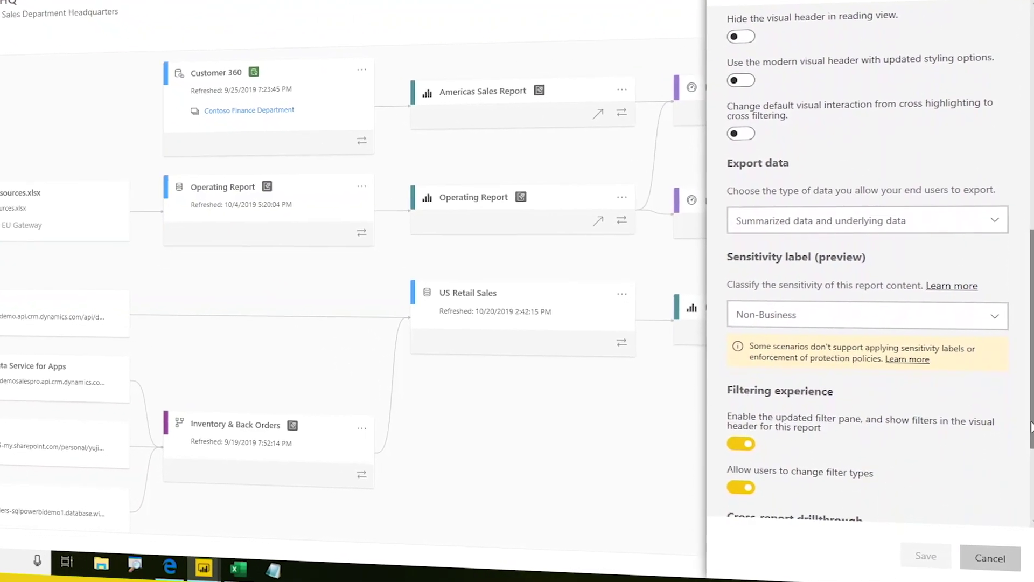
- Apply the Highly Confidential\Internal only sensitivity label to the US Retail Sales Report
left_click(998, 315)
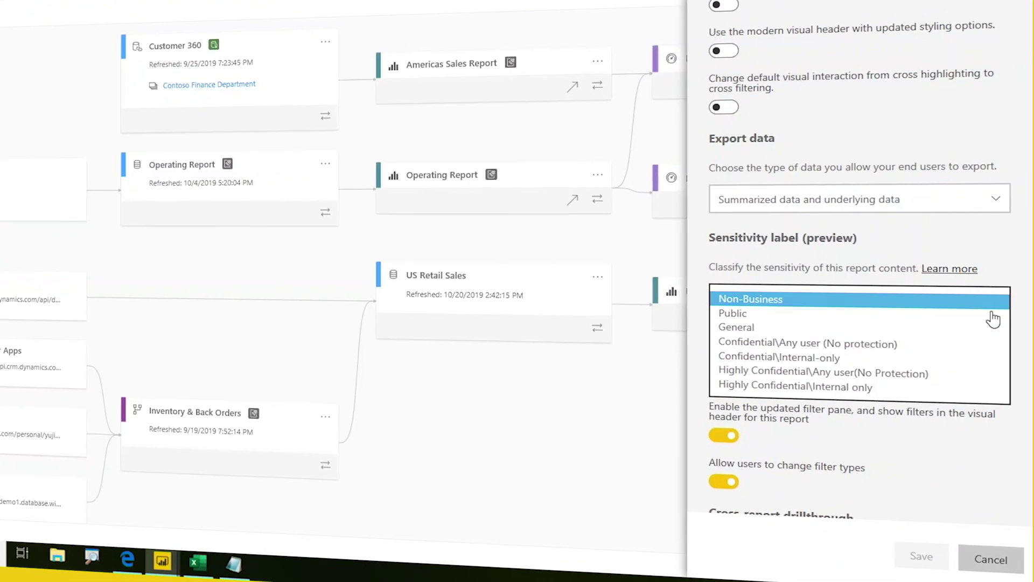
left_click(804, 384)
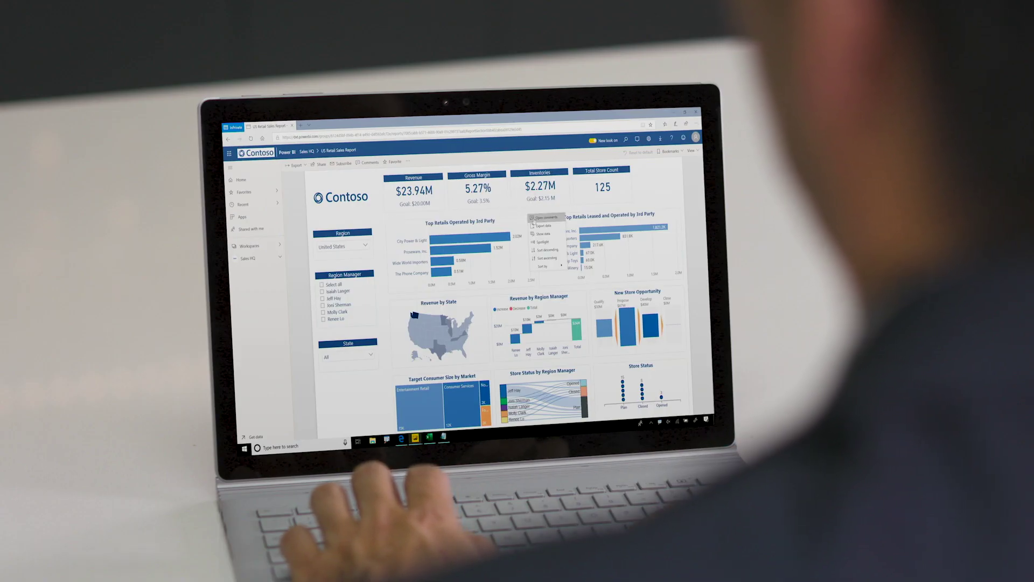
- Try exporting the Top Retails Operated by 3rd Party bar chart data to Excel
left_click(543, 227)
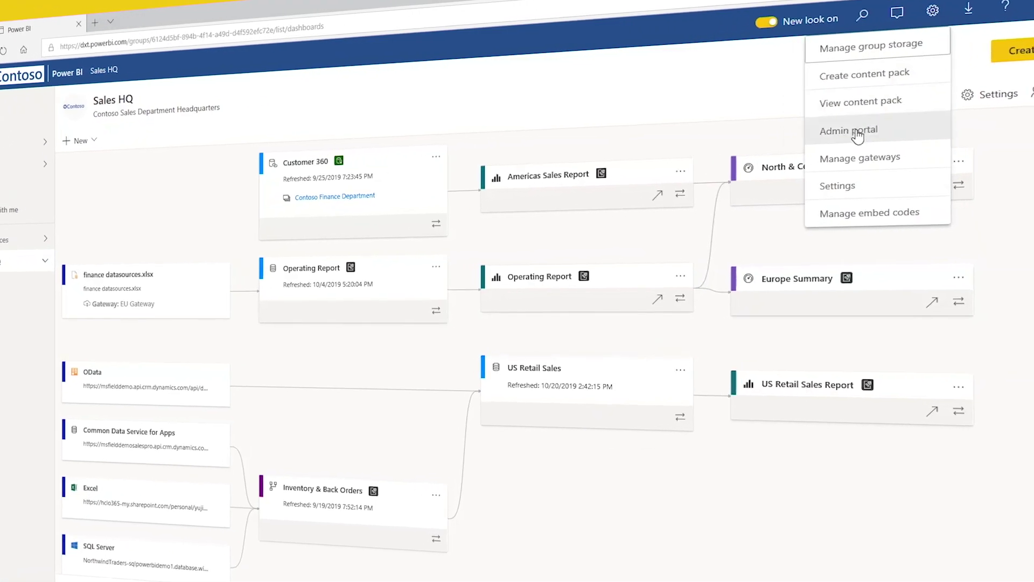
- Go to the admin portal's Protection metrics summary of labels and alerts
left_click(863, 130)
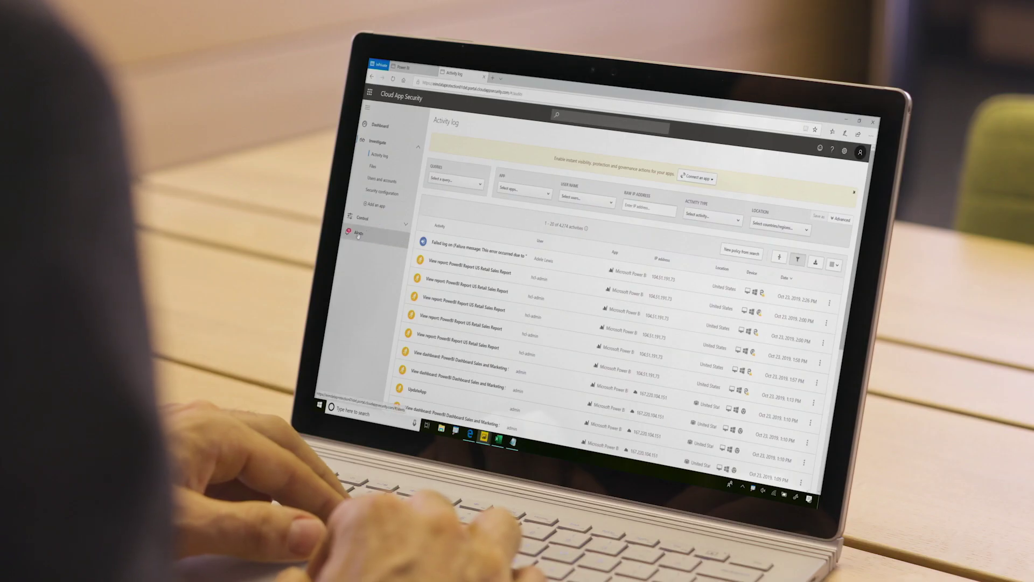
- Switch from the activity log to the Cloud App Security alerts list
left_click(358, 236)
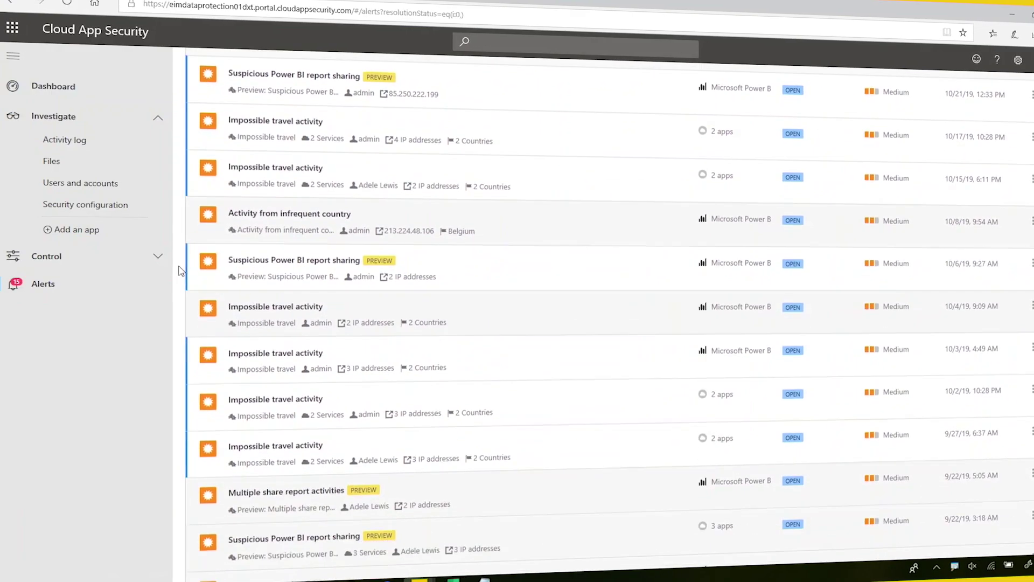
scroll(181, 271, "down", 5)
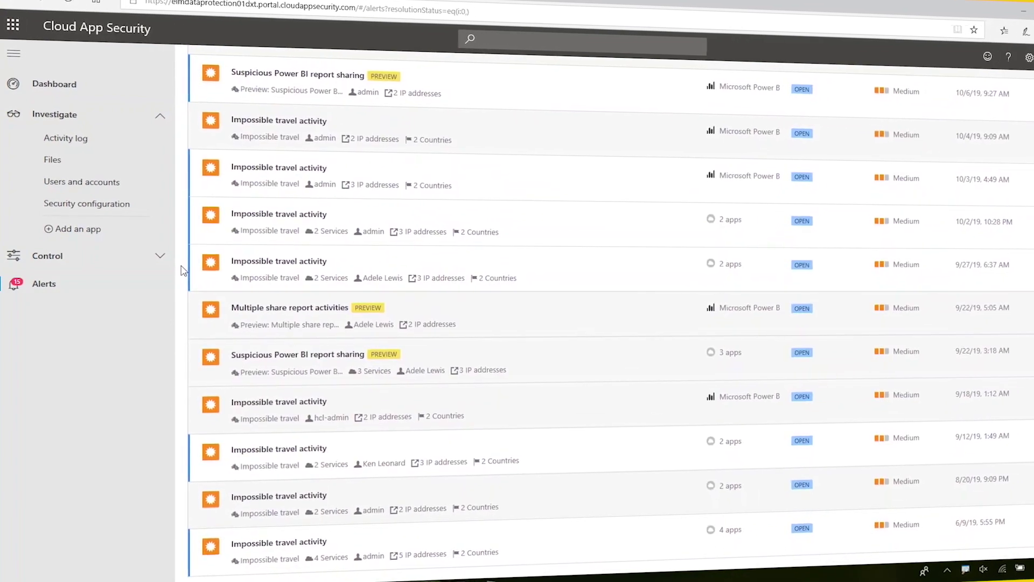